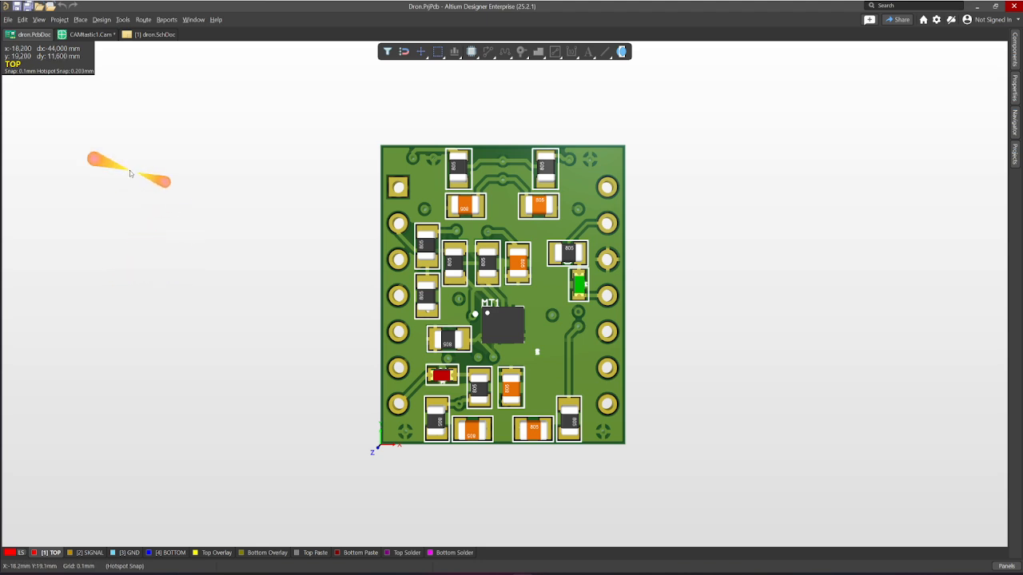
# View the dron.SchDoc schematic and return to the dron.PcbDoc board layout.
pyautogui.click(154, 35)
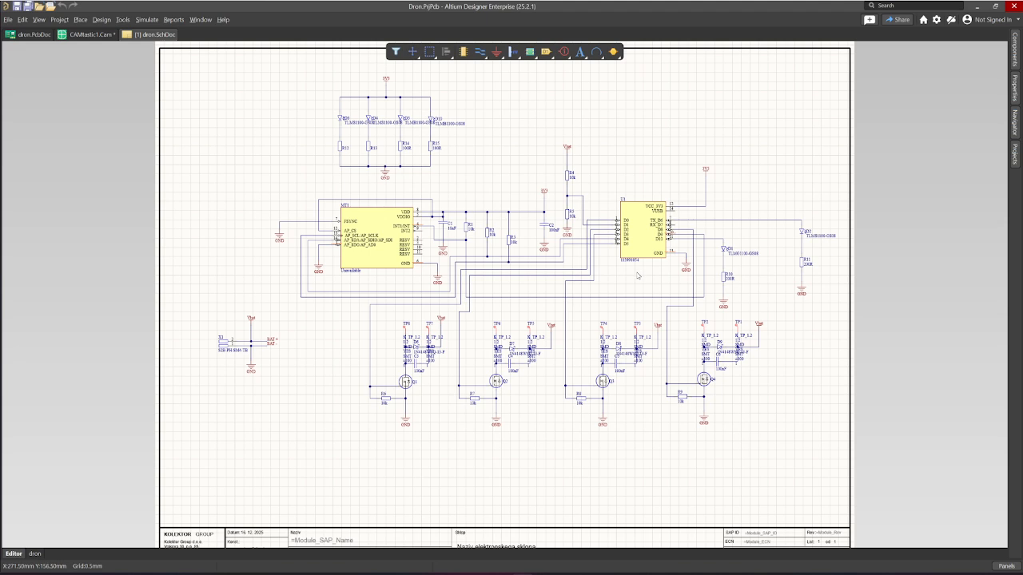
pyautogui.scroll(-1, 626, 350)
pyautogui.scroll(1, 591, 369)
pyautogui.click(29, 37)
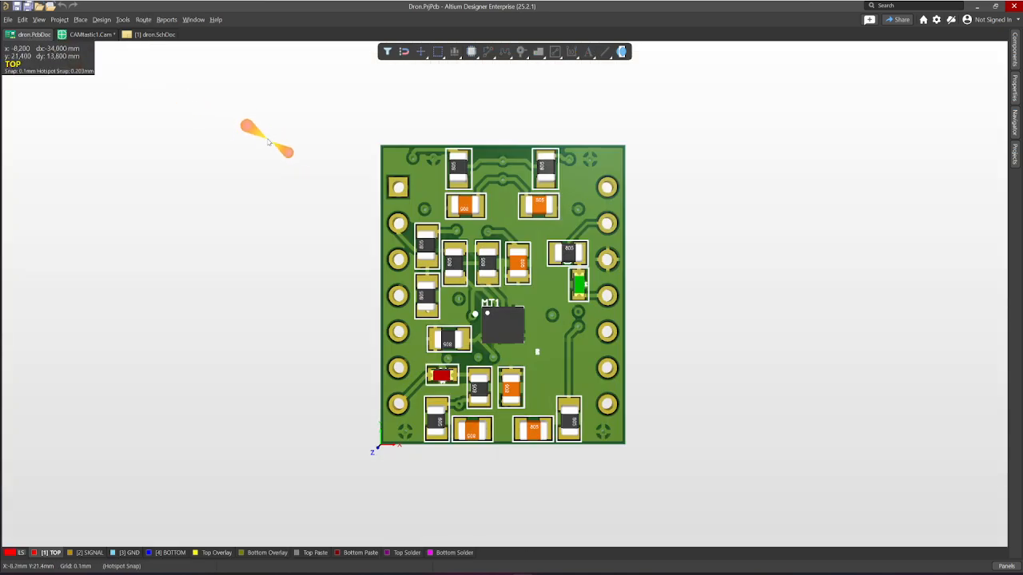
# Close the CAMtastic1.Cam document without saving its changes.
pyautogui.rightClick(104, 40)
pyautogui.click(136, 41)
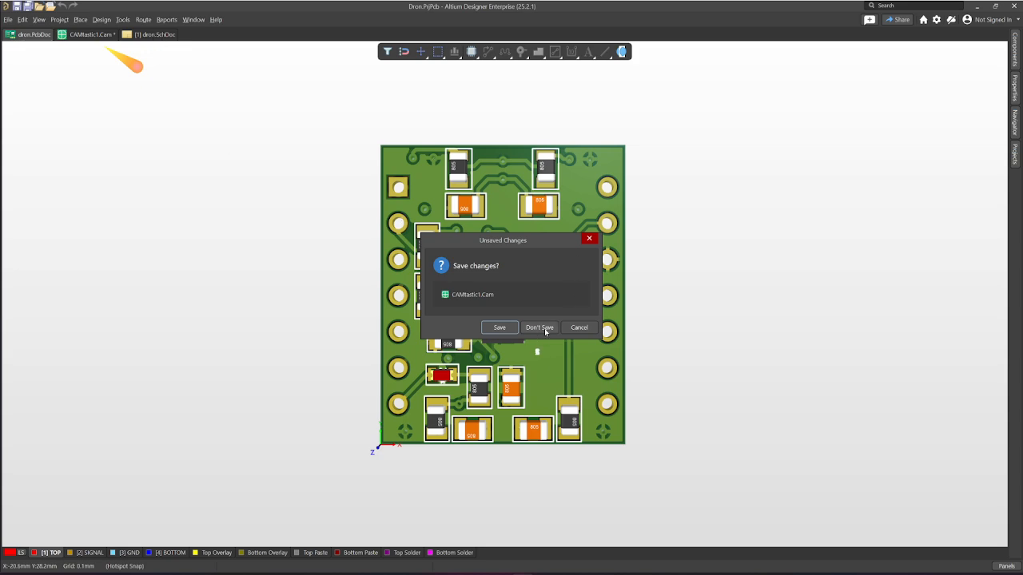
pyautogui.click(543, 328)
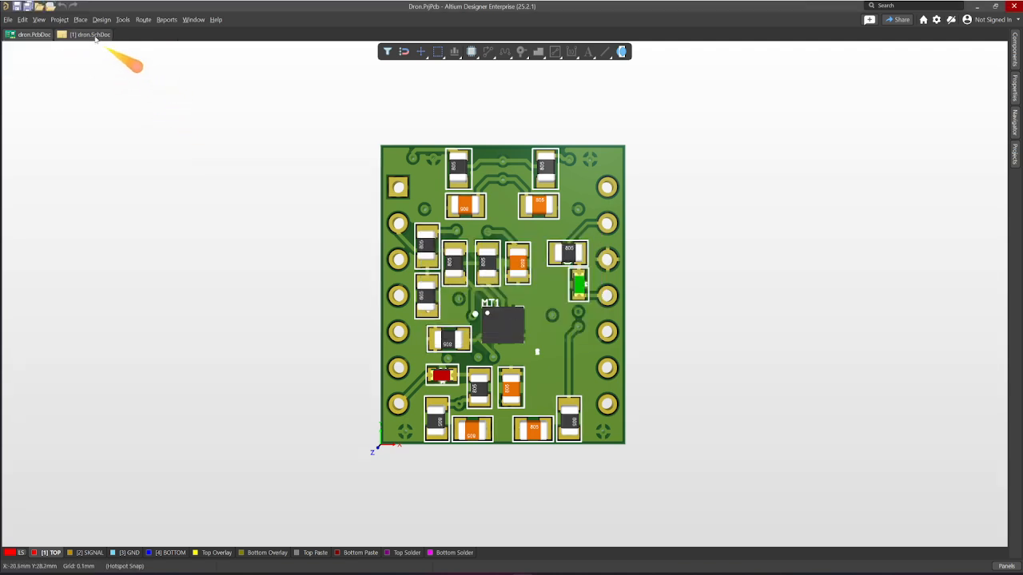
# Generate a netlist in PADS format for the whole project from the dron.SchDoc schematic.
pyautogui.click(94, 35)
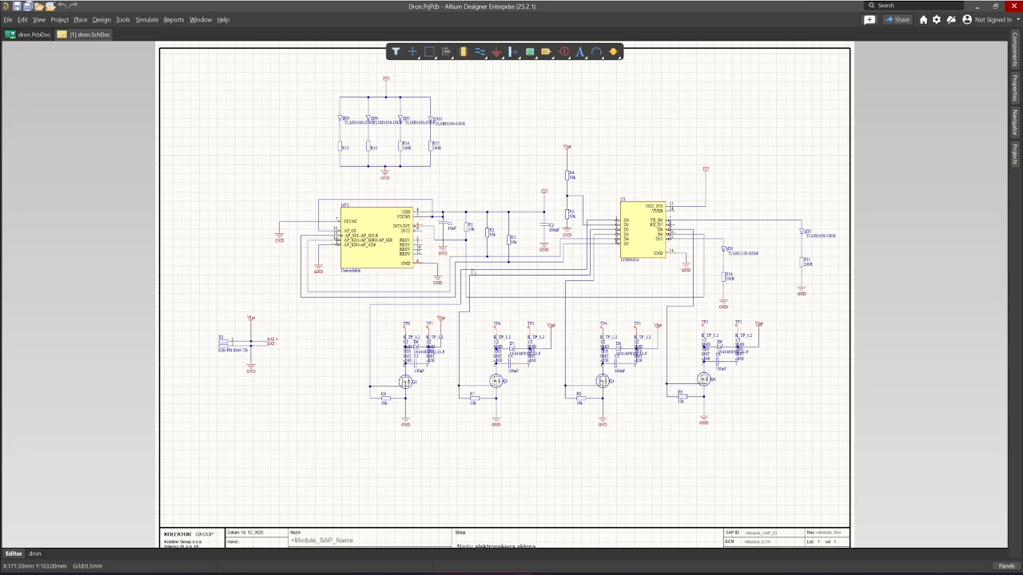
pyautogui.click(102, 20)
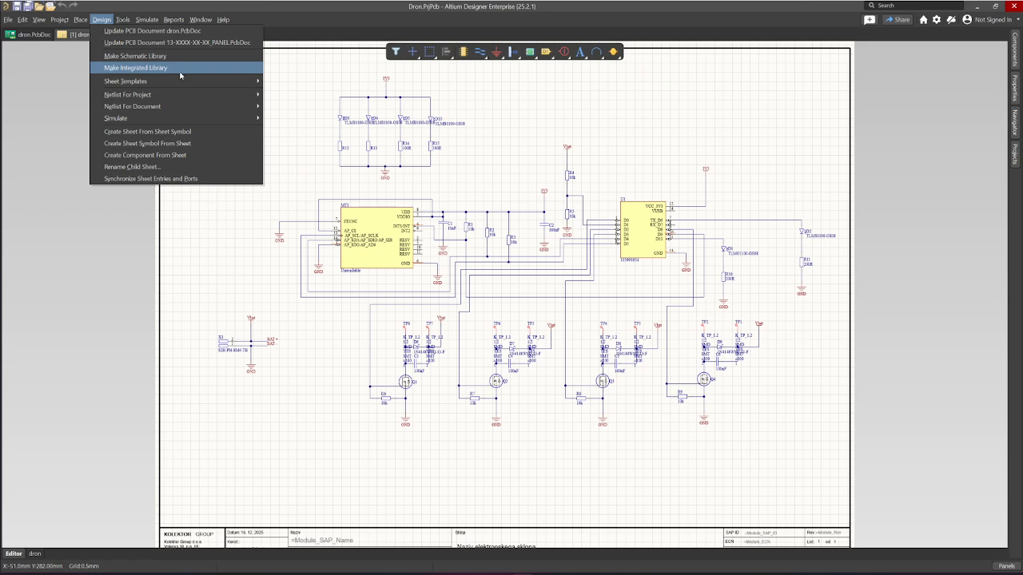
pyautogui.moveTo(227, 95)
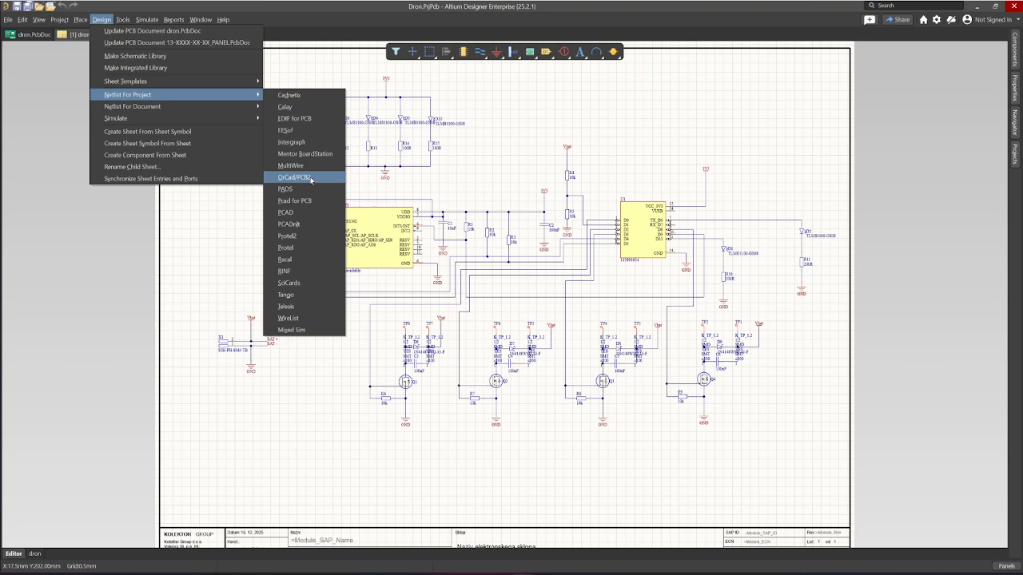
pyautogui.click(311, 178)
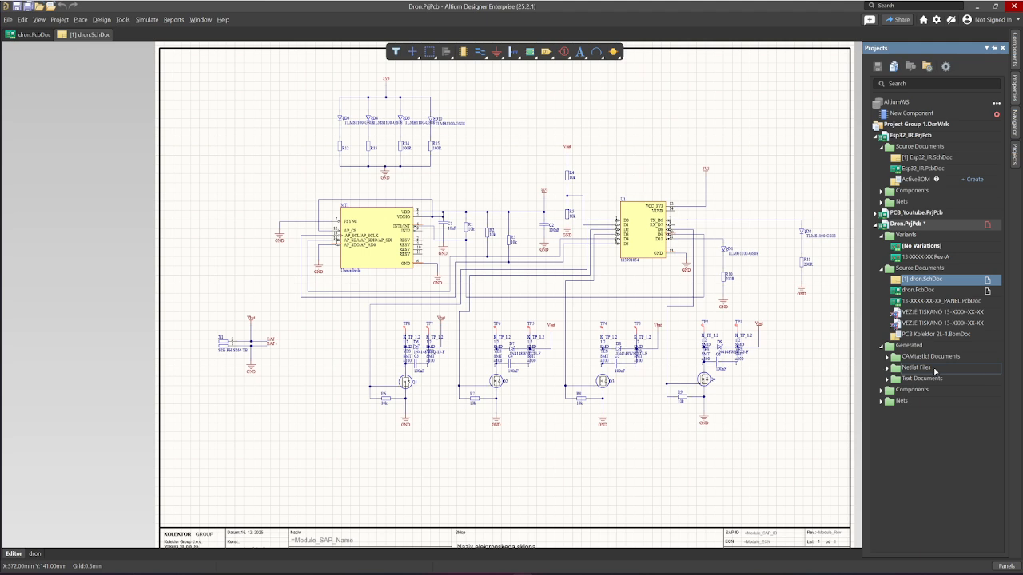
# Open the generated Dron.NET netlist file from the project to inspect its contents, and close it.
pyautogui.click(877, 138)
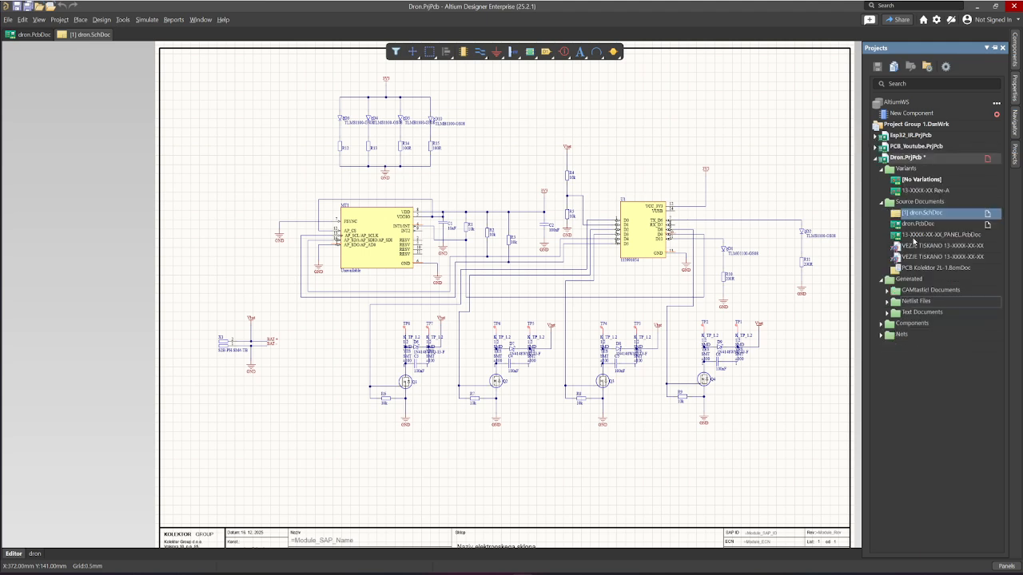
pyautogui.click(886, 304)
pyautogui.doubleClick(919, 313)
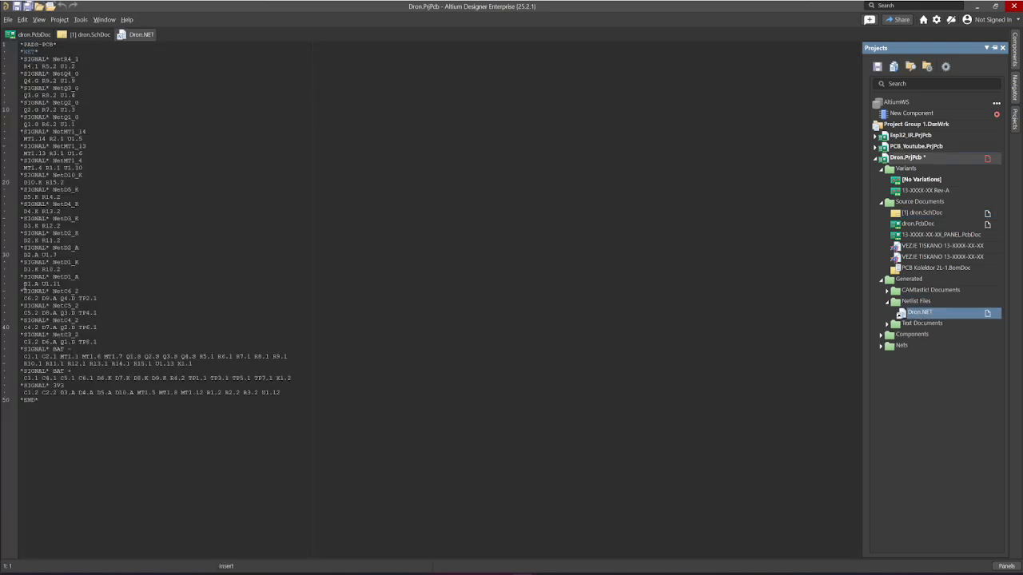
pyautogui.rightClick(132, 36)
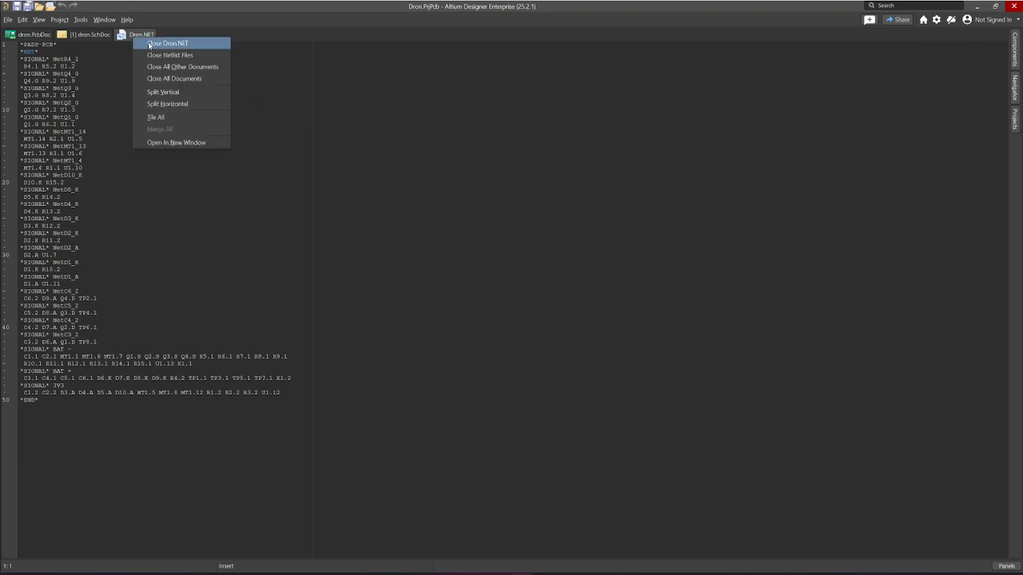
pyautogui.click(166, 43)
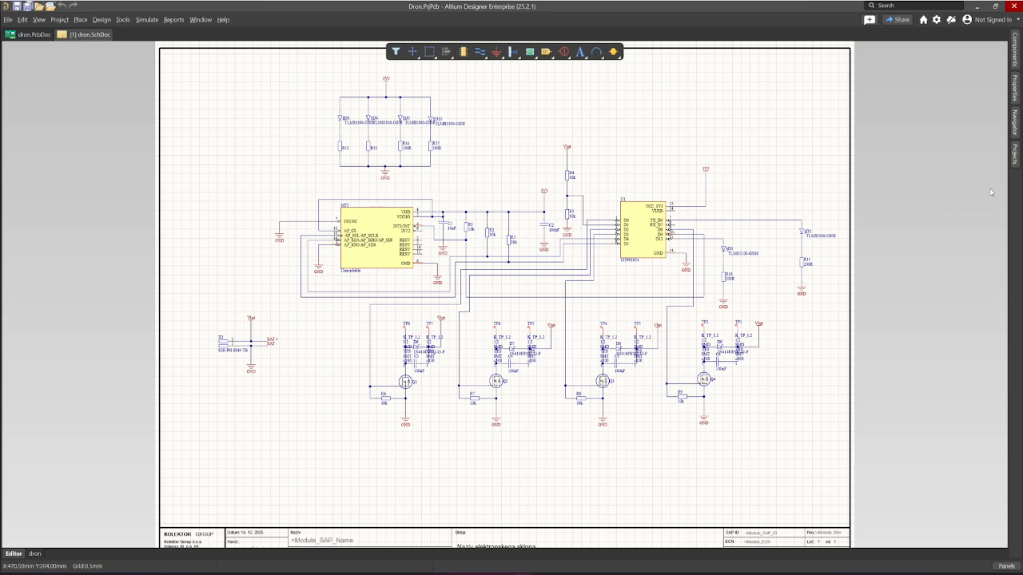
# Add a new output job file to the Dron.PrjPcb project.
pyautogui.click(1019, 159)
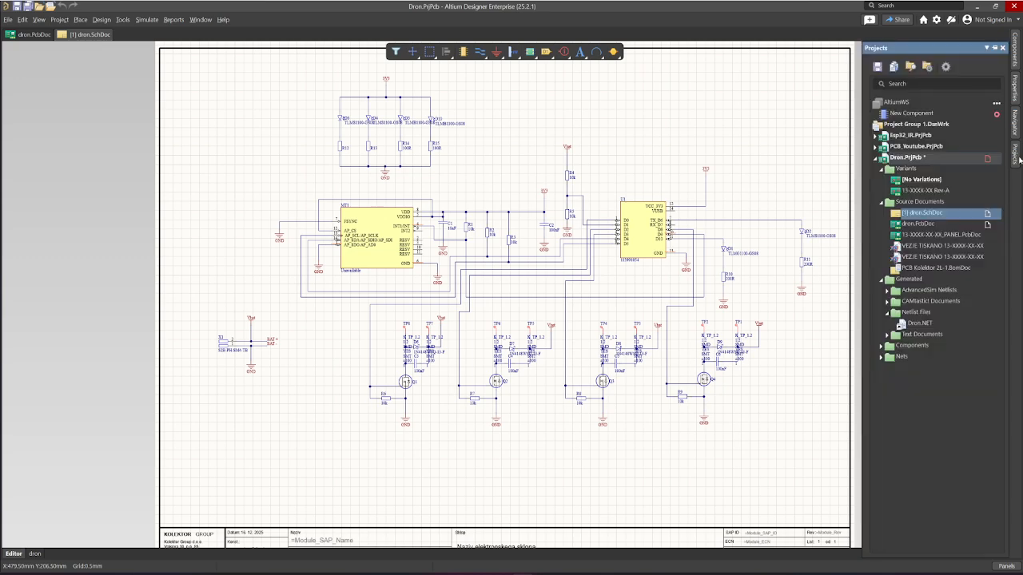
pyautogui.rightClick(914, 161)
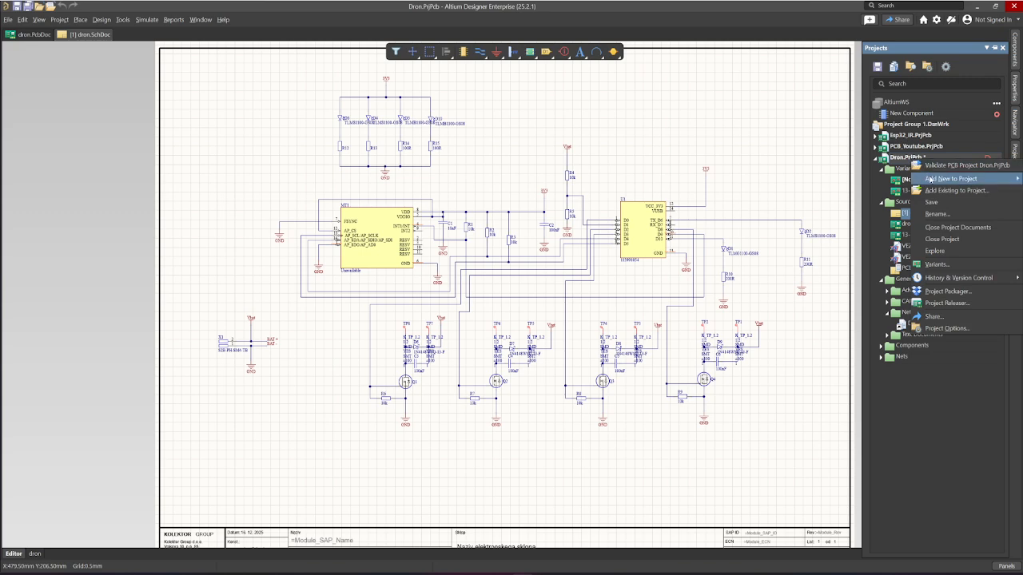
pyautogui.moveTo(931, 179)
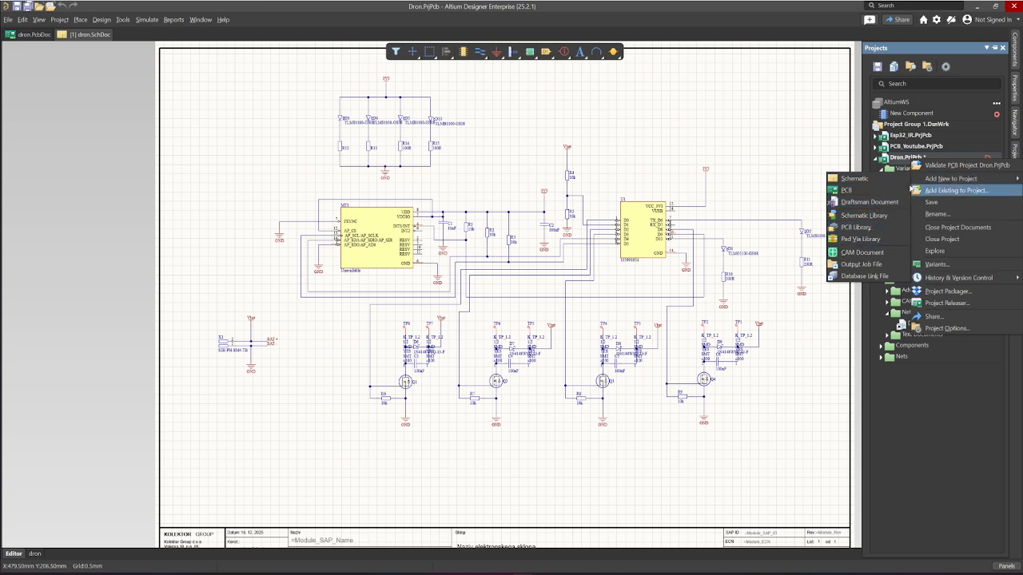
pyautogui.click(853, 264)
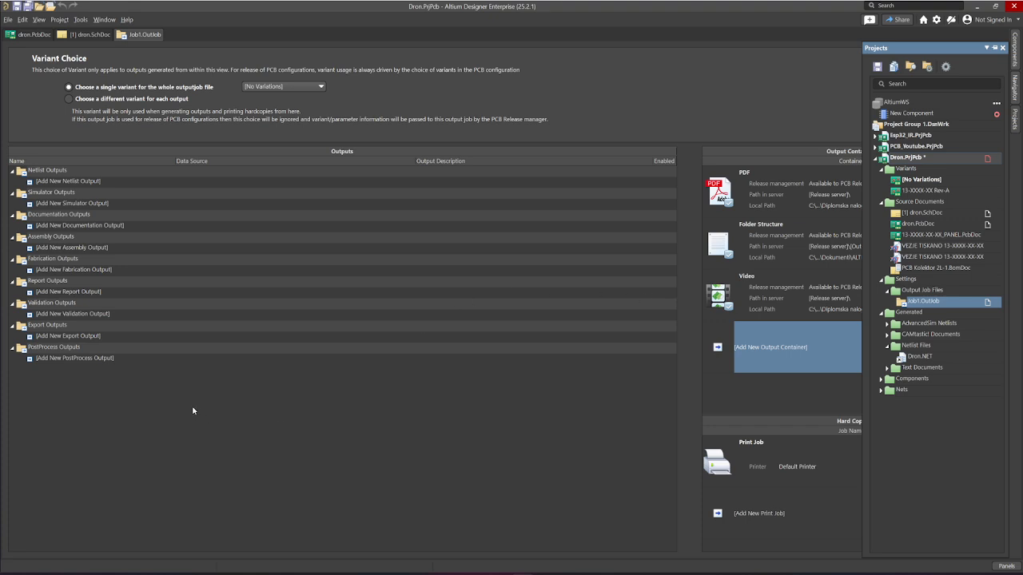
# Add a PCAD netlist output with dron.SchDoc as its data source to the output job, and try to enable it.
pyautogui.click(55, 174)
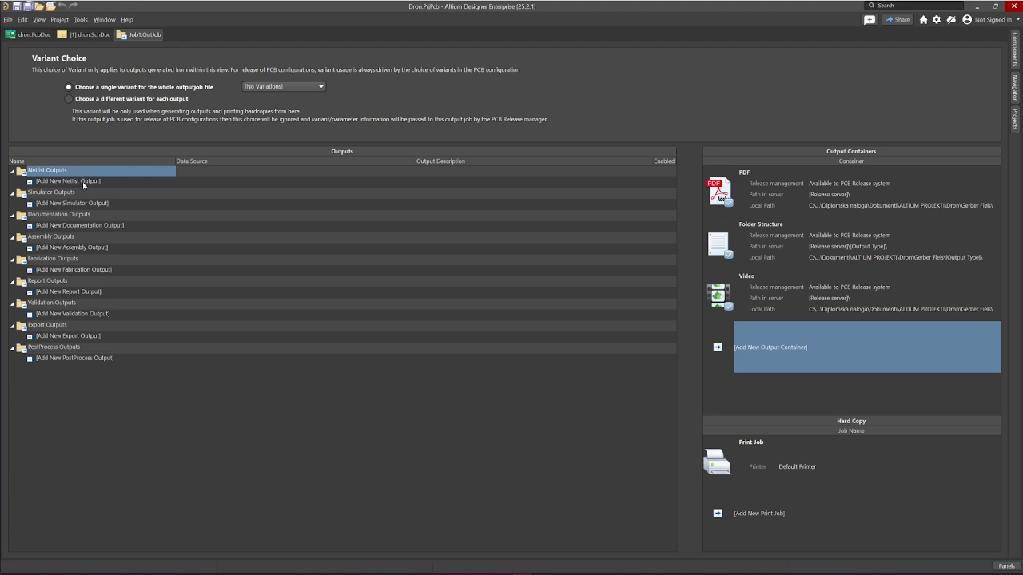
pyautogui.click(82, 182)
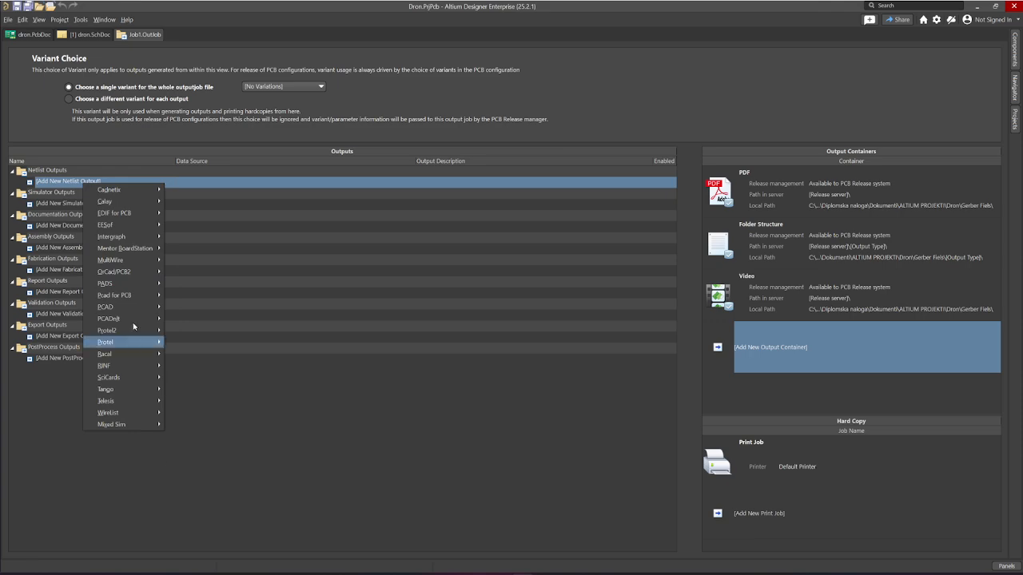
pyautogui.moveTo(136, 309)
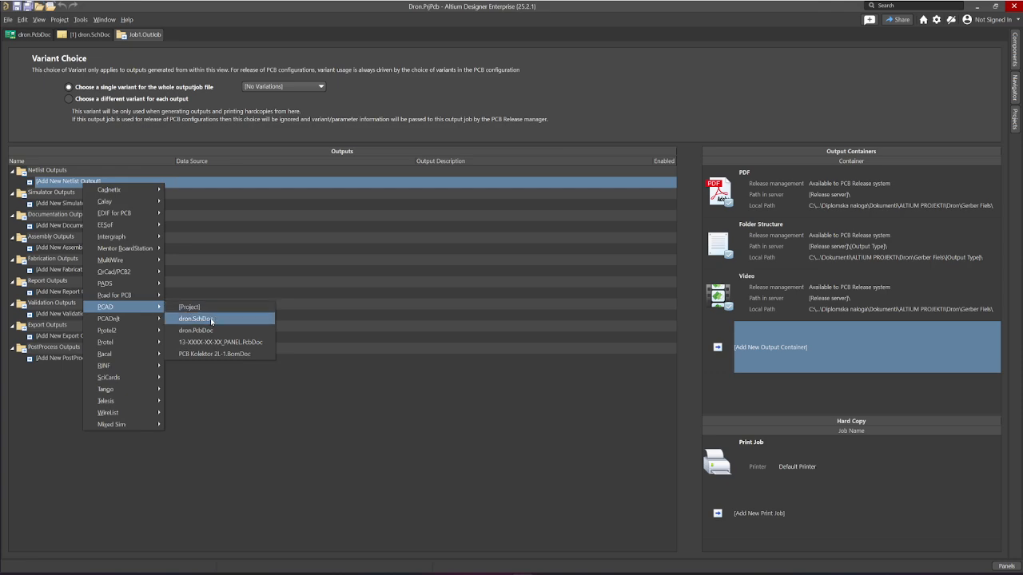
pyautogui.click(206, 319)
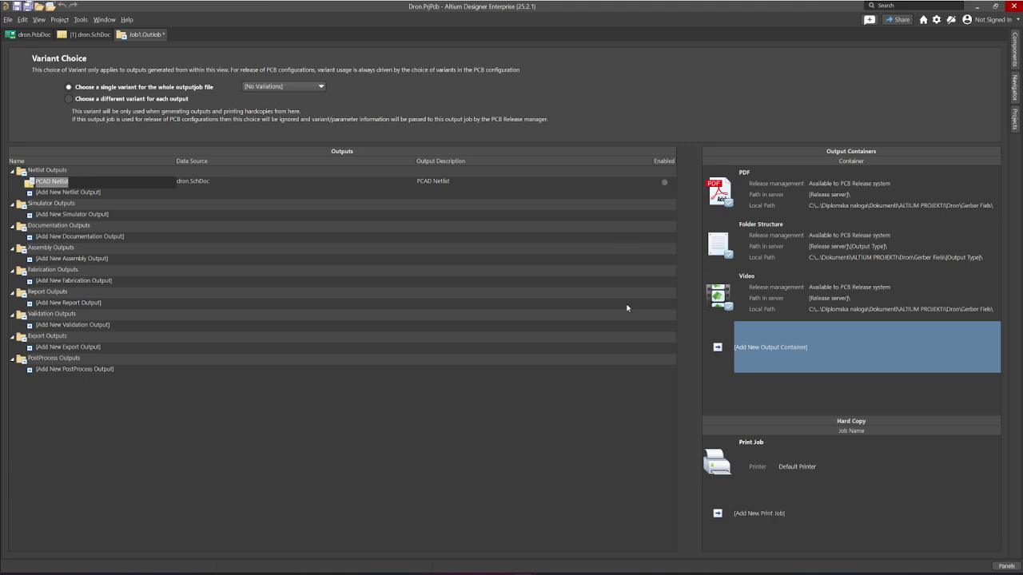
pyautogui.click(664, 187)
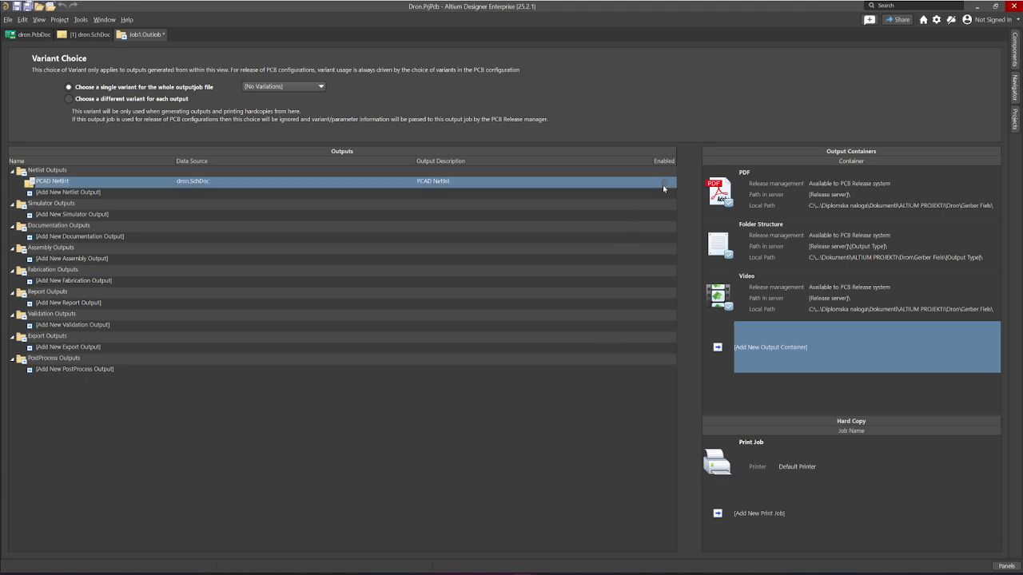
pyautogui.click(663, 183)
pyautogui.rightClick(148, 36)
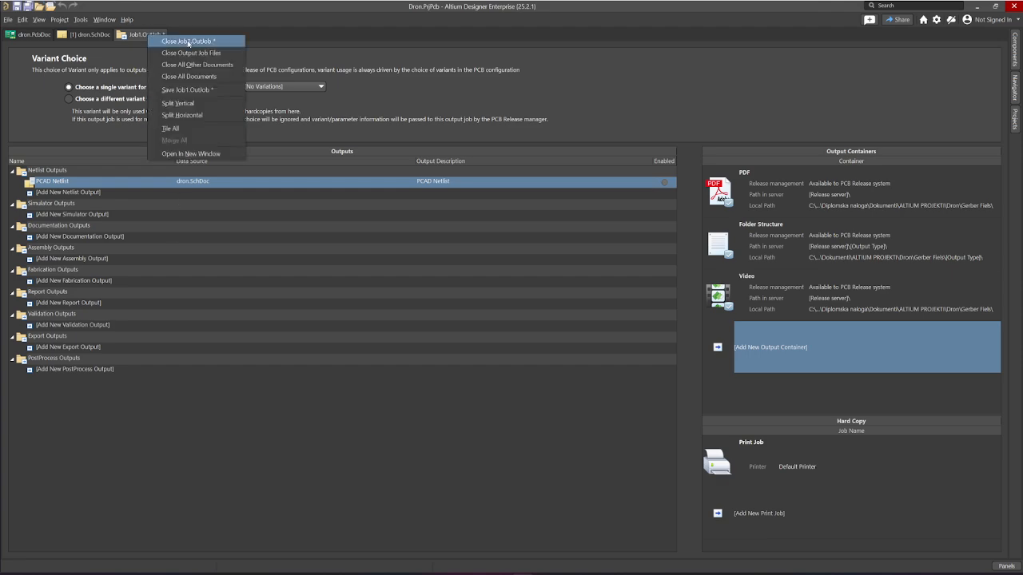
pyautogui.click(189, 42)
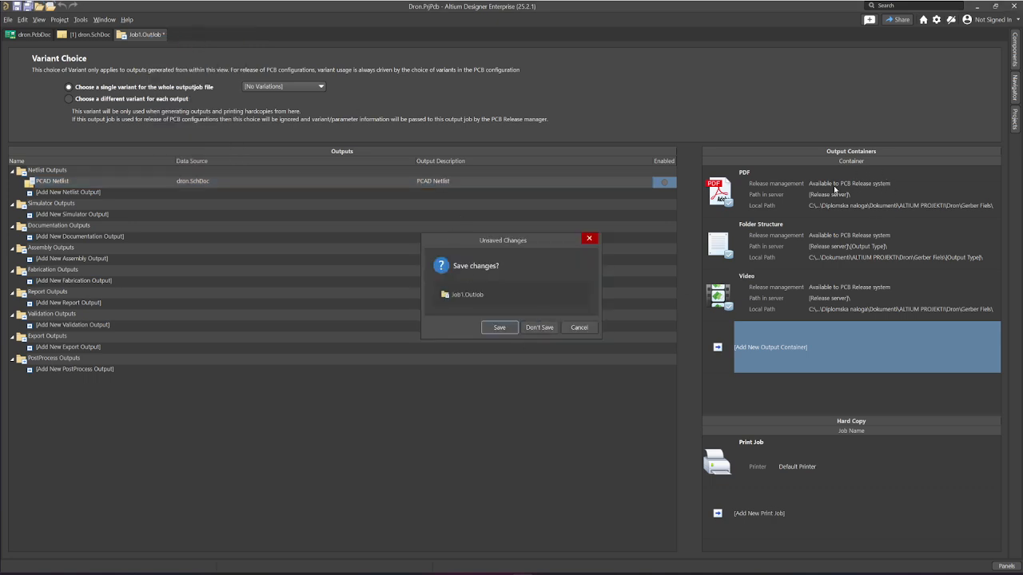
pyautogui.click(589, 239)
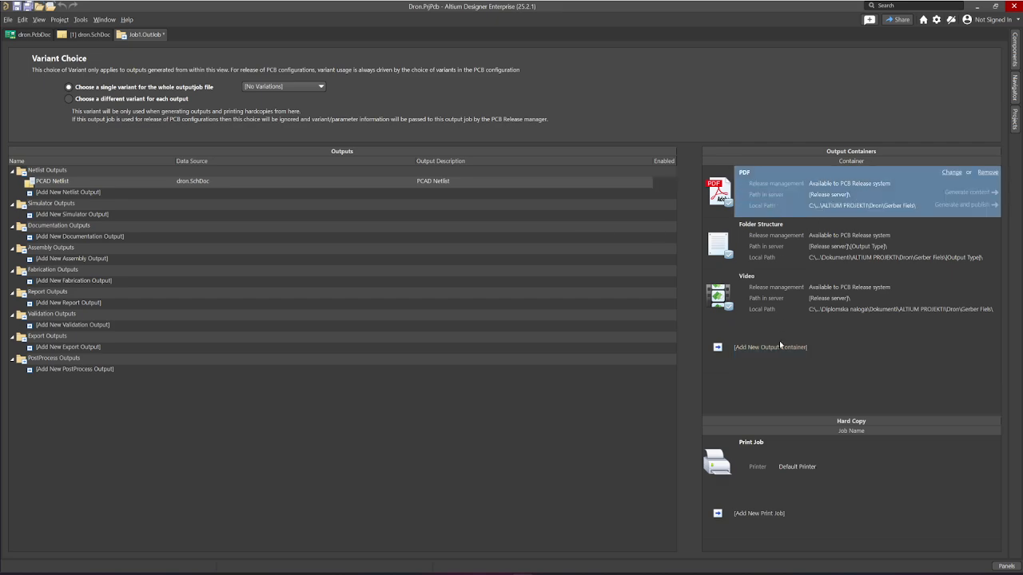
pyautogui.click(830, 345)
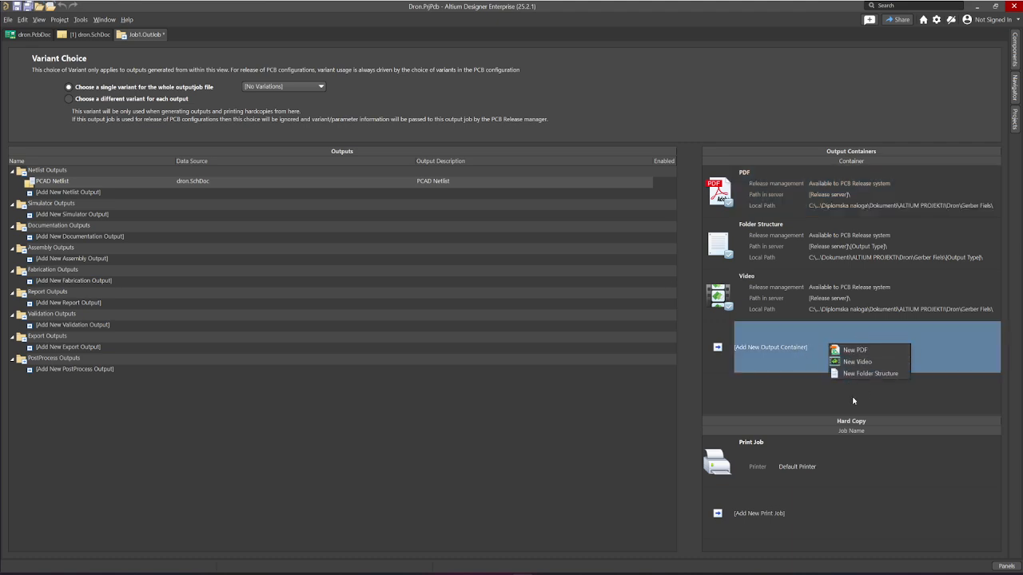
pyautogui.click(813, 390)
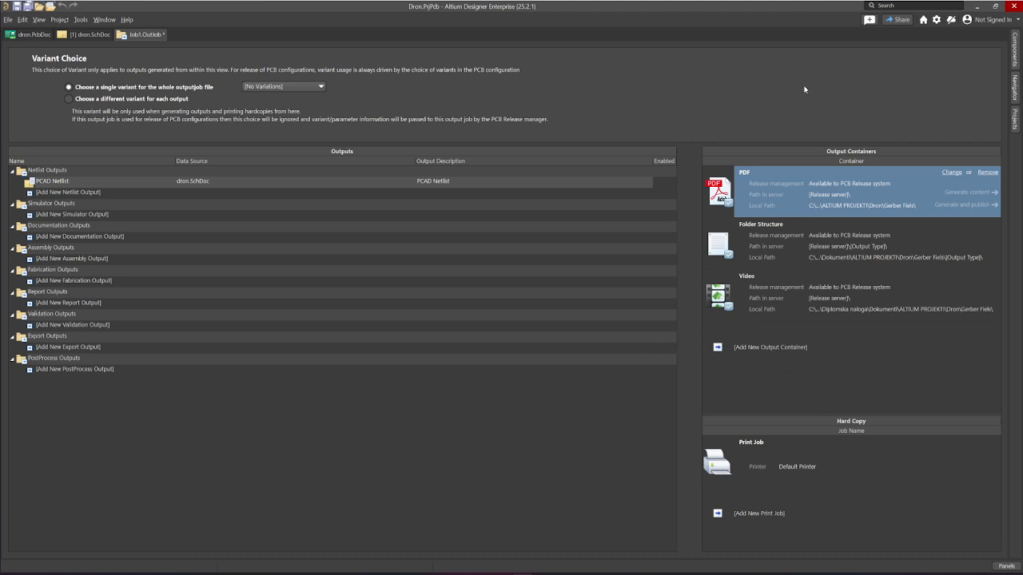
# Close the Job1.OutJob output job without saving it.
pyautogui.rightClick(146, 37)
pyautogui.click(186, 40)
pyautogui.click(531, 327)
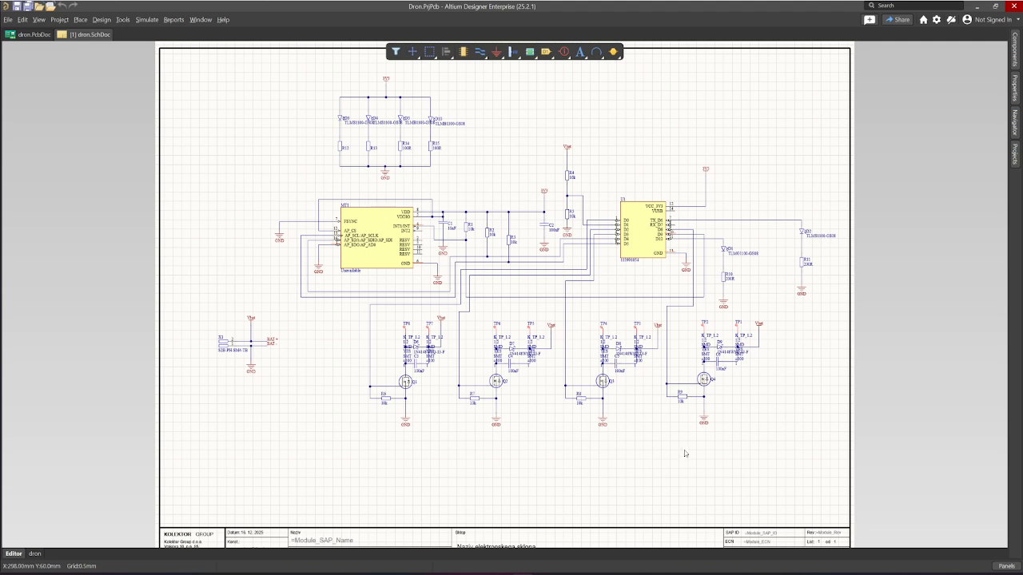
# Generate the simulation netlist from the dron.SchDoc schematic, and dismiss the Messages window after checking its generated-file entry.
pyautogui.click(146, 20)
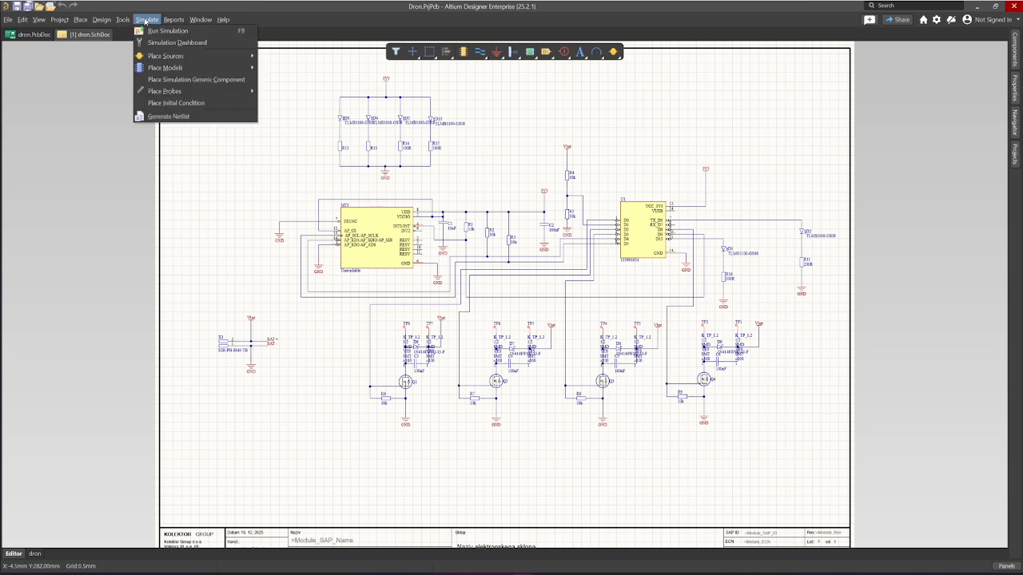
pyautogui.click(169, 117)
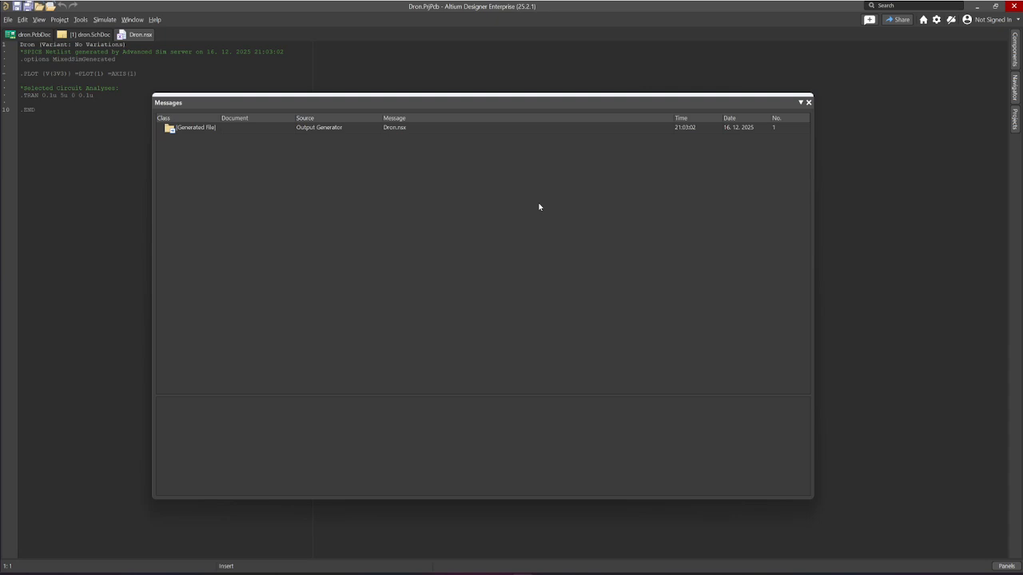
pyautogui.moveTo(446, 108); pyautogui.dragTo(521, 101)
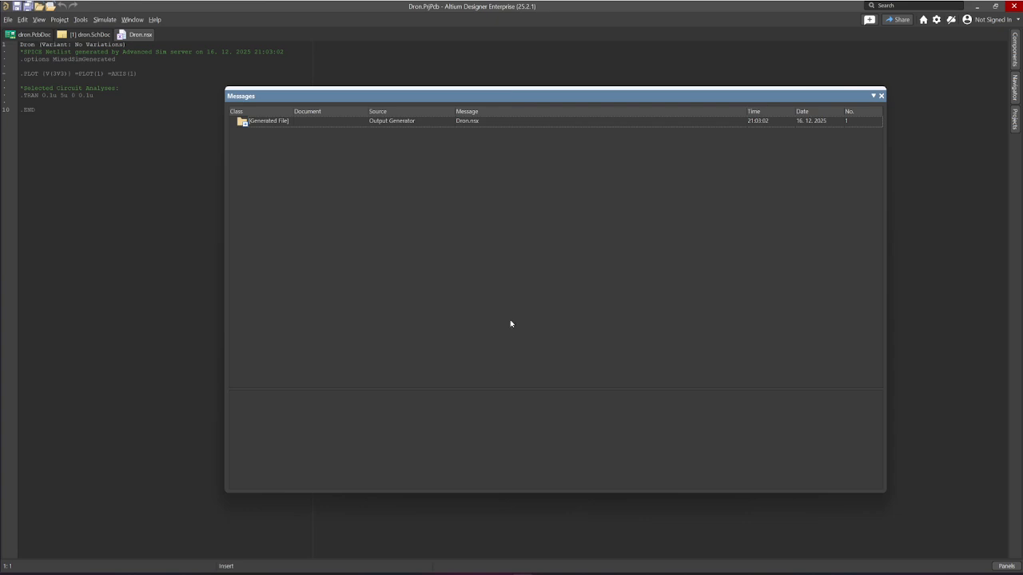
pyautogui.click(280, 122)
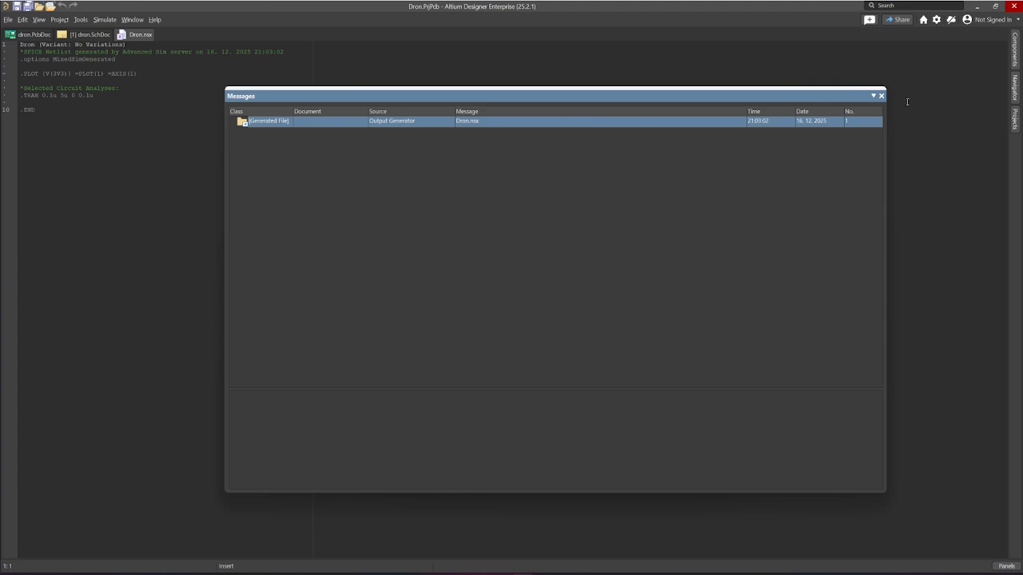
pyautogui.click(881, 96)
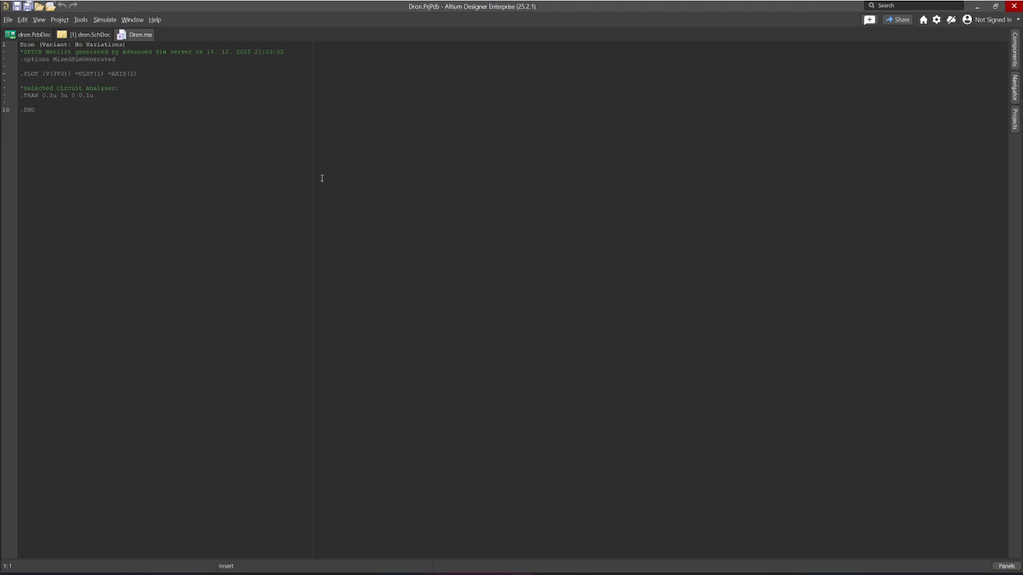
# Reopen the Messages window to view the entry for the generated simulation netlist, and close it.
pyautogui.click(1008, 567)
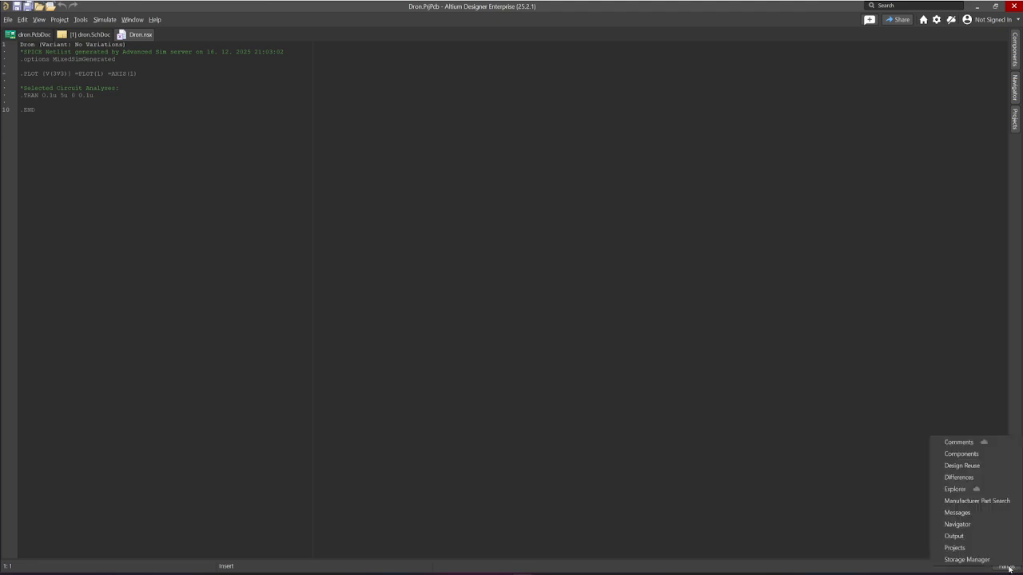
pyautogui.click(959, 513)
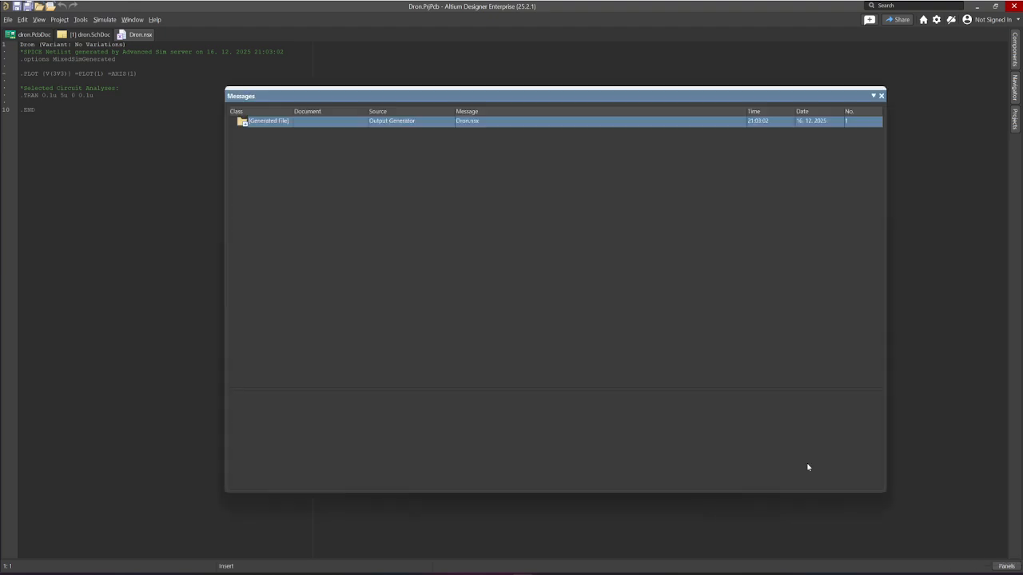
pyautogui.click(880, 96)
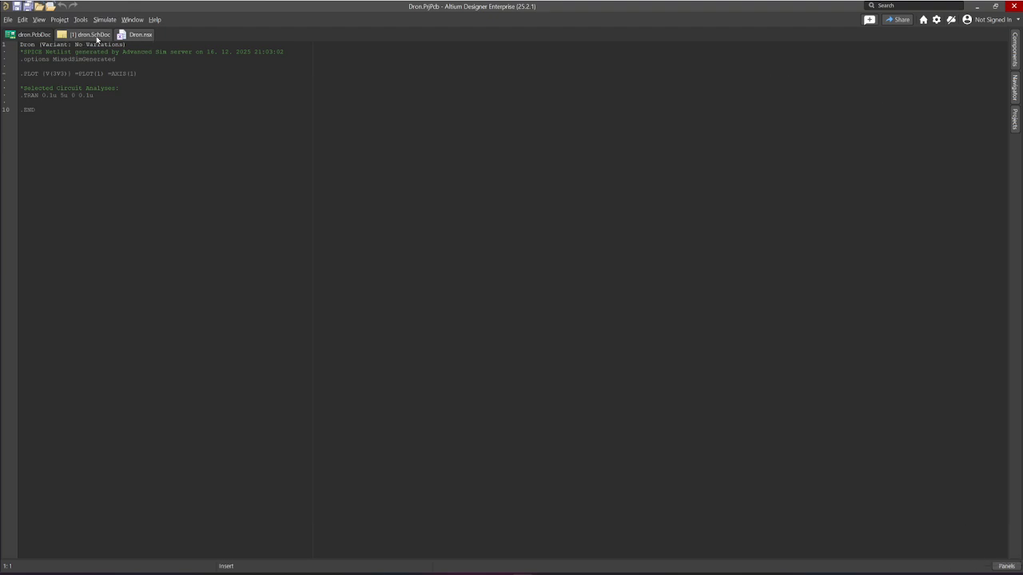
# Switch to the dron.PcbDoc board, open the Messages window to view the generated-file entry, and close it.
pyautogui.click(92, 35)
pyautogui.click(34, 35)
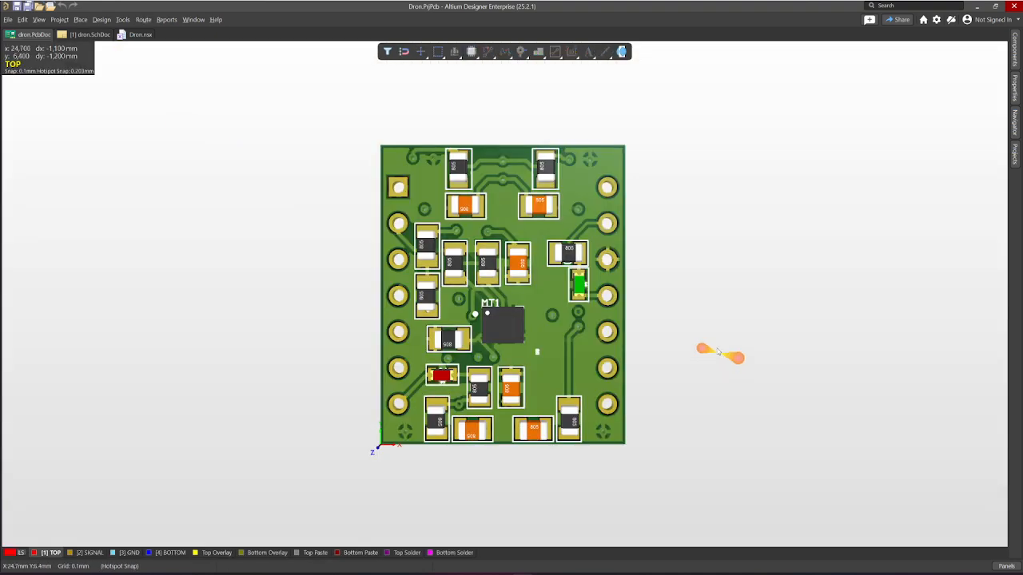
pyautogui.click(999, 565)
pyautogui.click(958, 421)
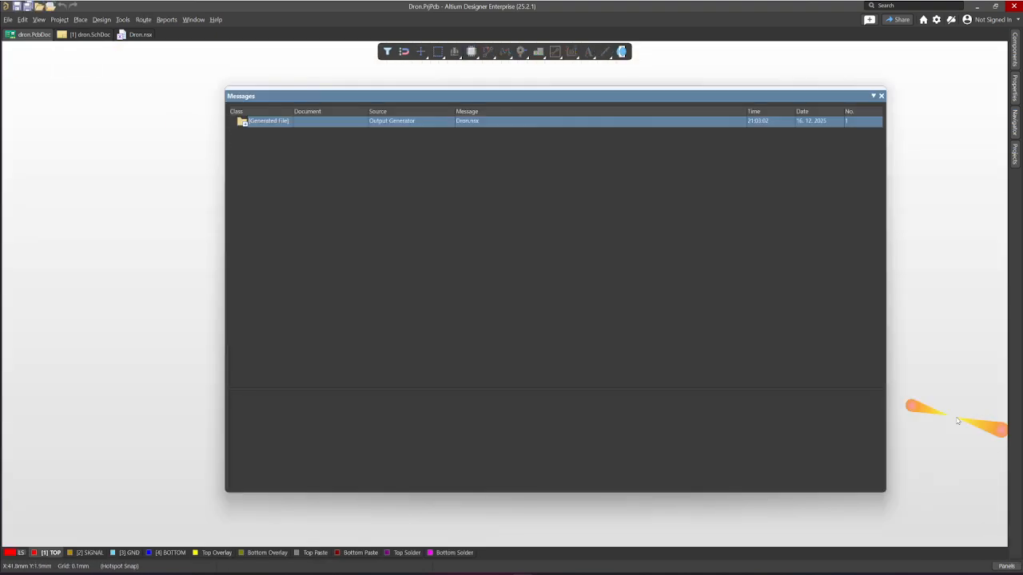
pyautogui.click(881, 95)
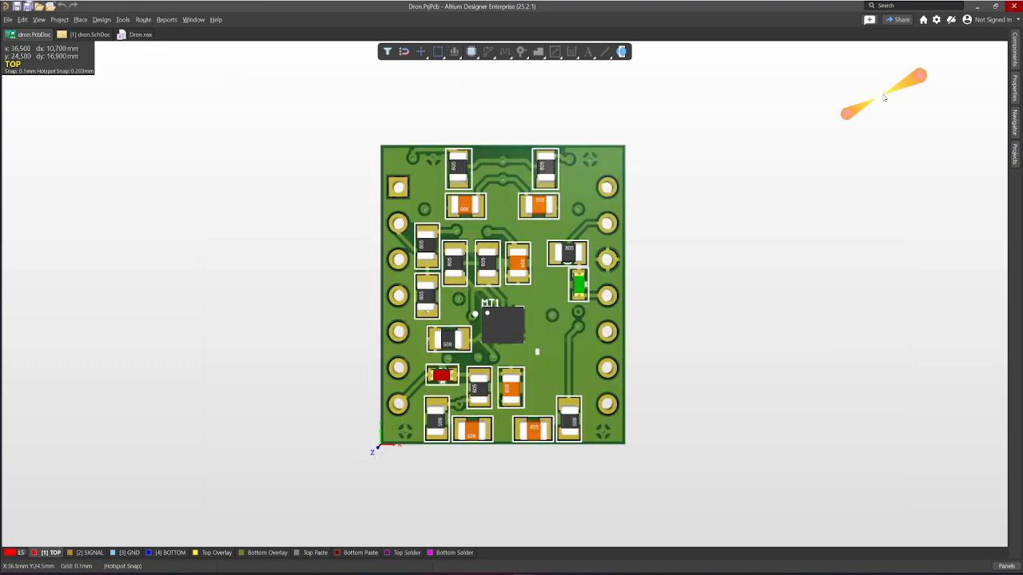
# Close the Dron.nsx simulation netlist, and check its generated-file entry in the Messages window from the board document before dismissing the window.
pyautogui.rightClick(147, 36)
pyautogui.click(152, 40)
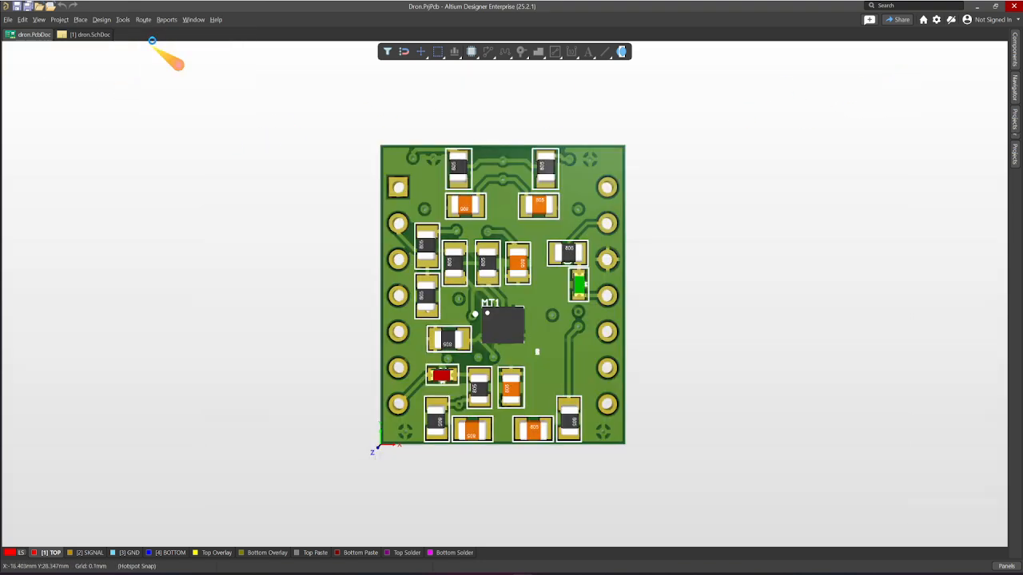
pyautogui.click(1009, 567)
pyautogui.click(959, 424)
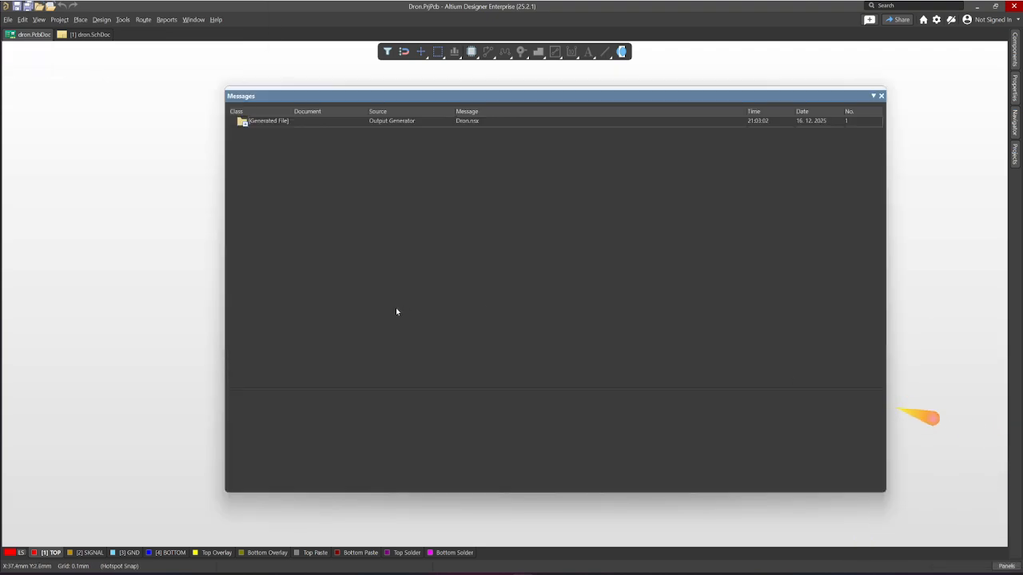
pyautogui.click(282, 122)
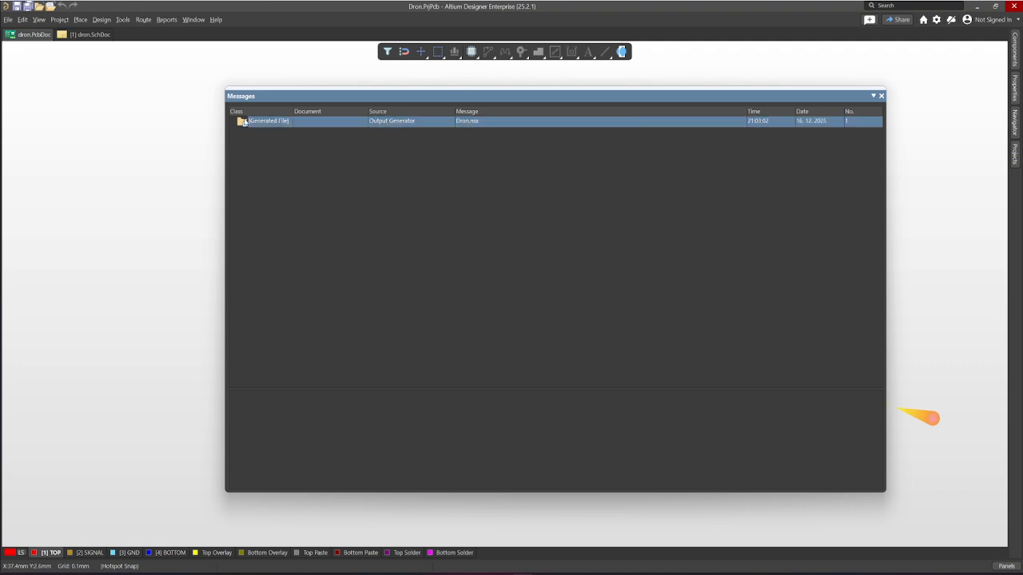
pyautogui.click(881, 96)
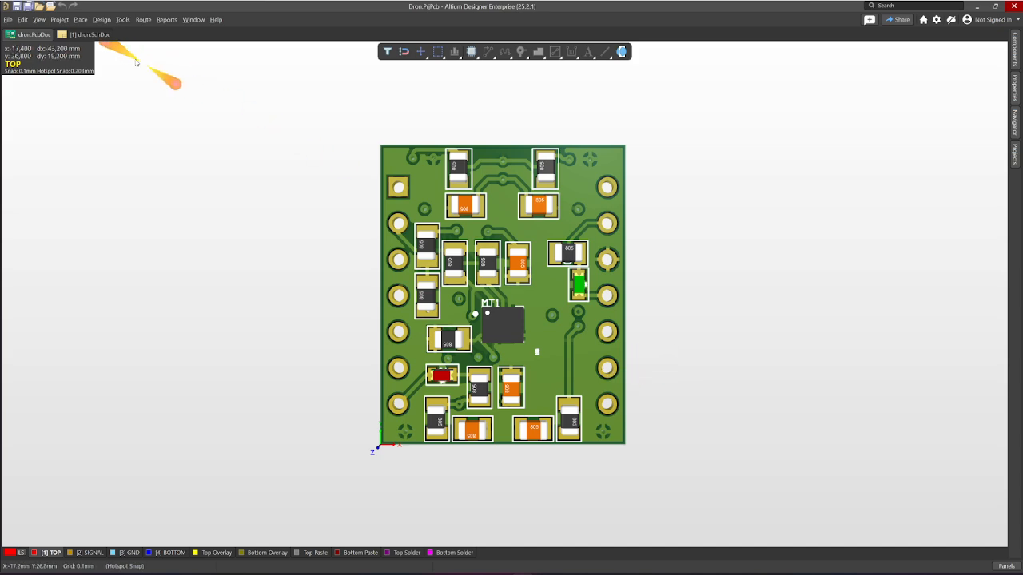
# Return to the dron.SchDoc schematic and view the Messages window's generated-file entry from there, closing the window when done.
pyautogui.click(104, 36)
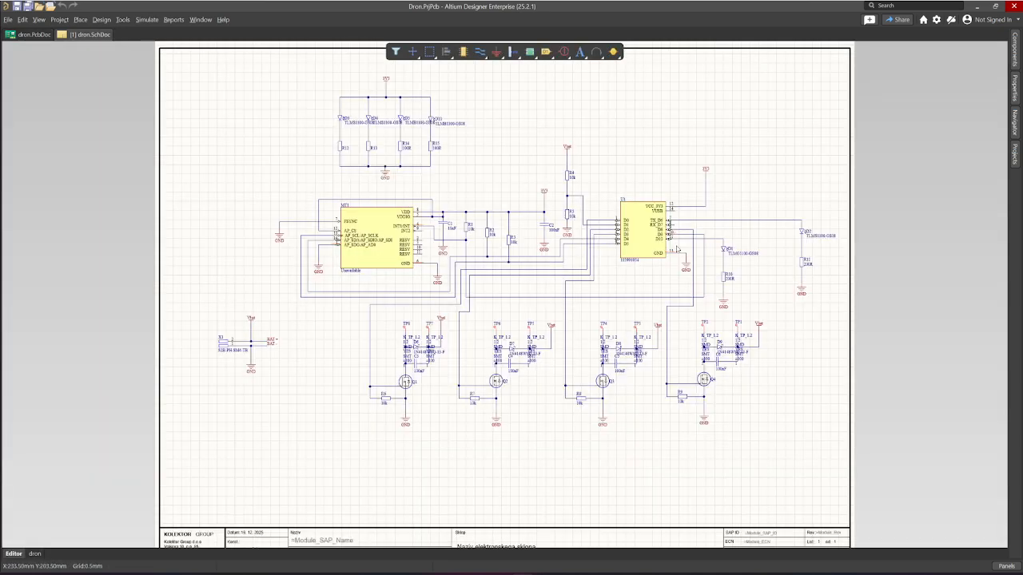
pyautogui.click(1006, 567)
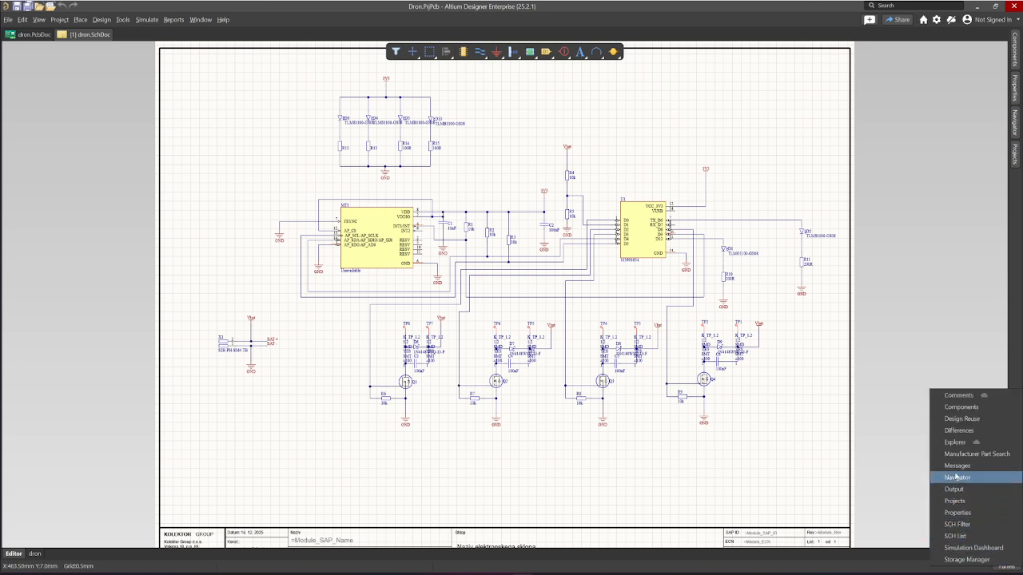
pyautogui.click(957, 466)
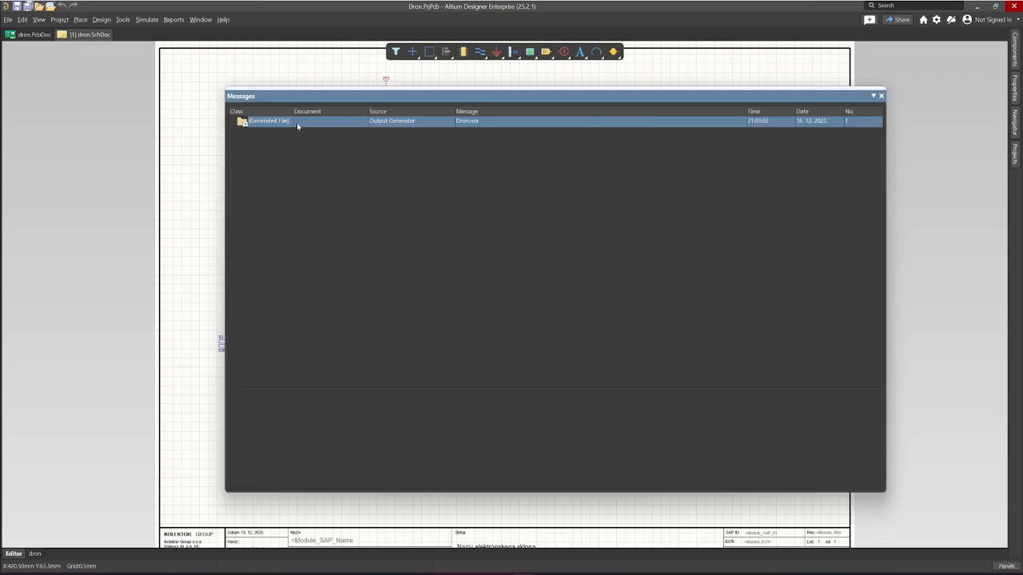
pyautogui.click(881, 96)
# Open the generated Dron.NET file from the Dron project's Netlist Files to view its contents.
pyautogui.click(1013, 156)
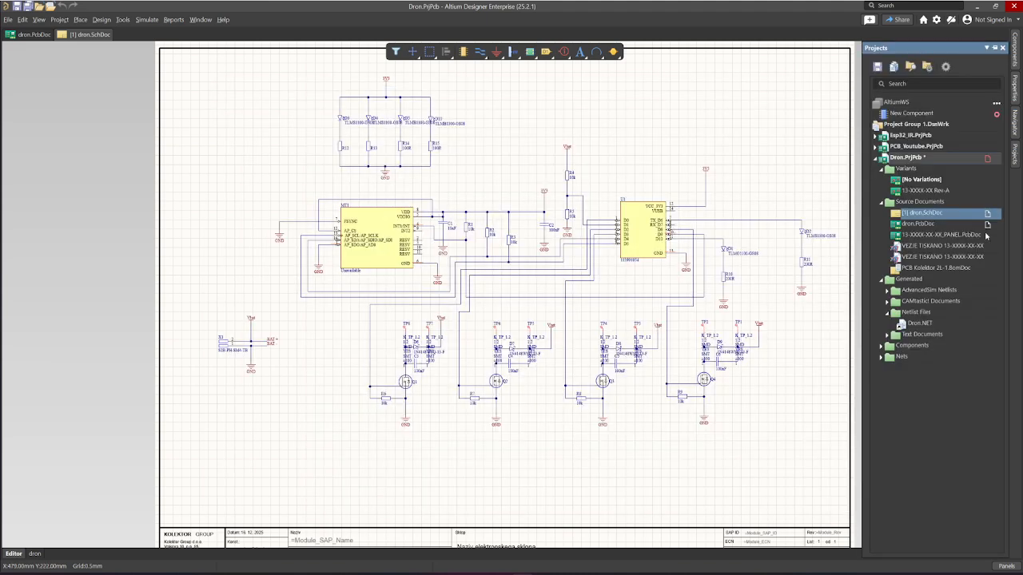
pyautogui.doubleClick(919, 323)
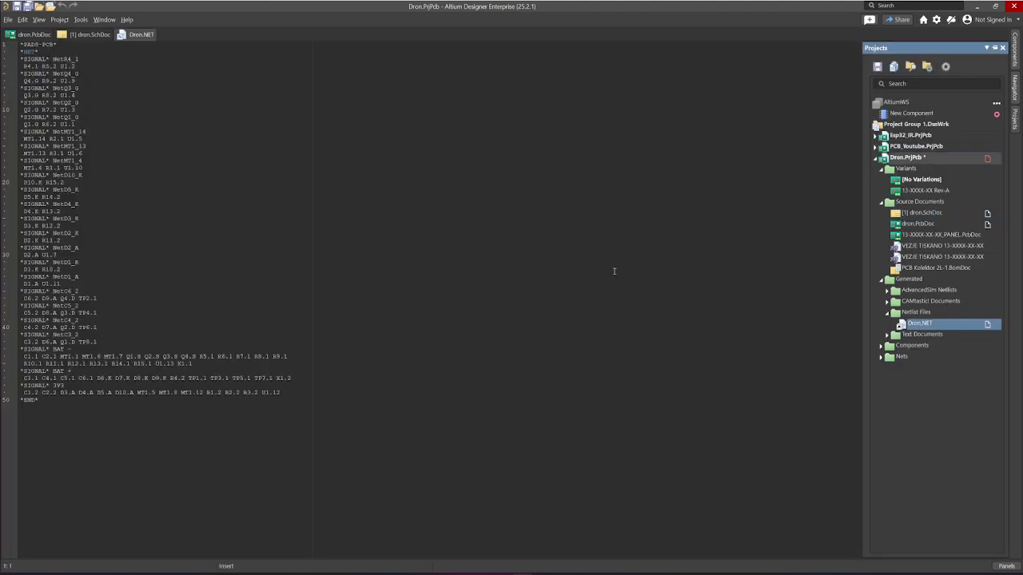